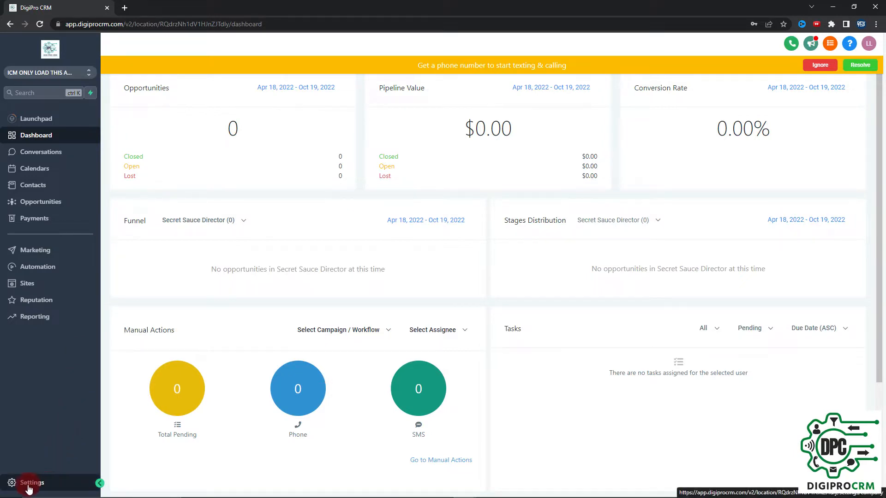
Step: Go to Settings > My Staff, ignore the phone-number banner, and start adding an employee
left_click(35, 483)
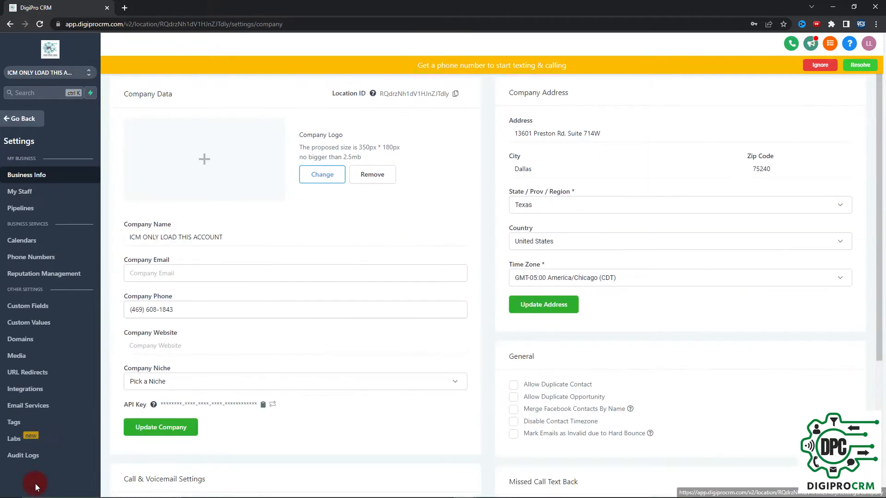
left_click(36, 169)
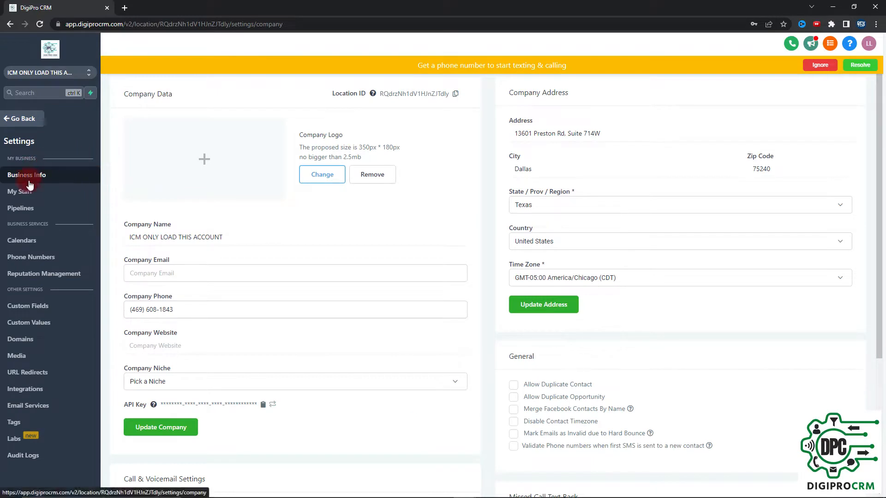
left_click(30, 195)
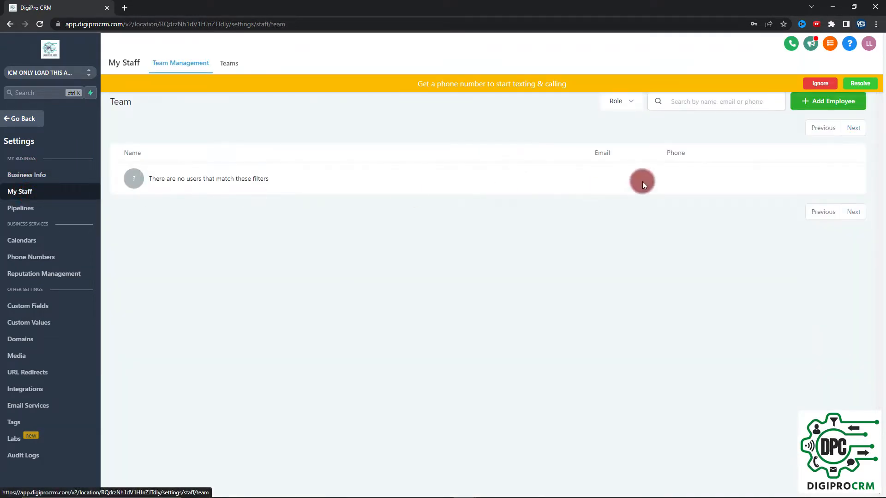
left_click(824, 104)
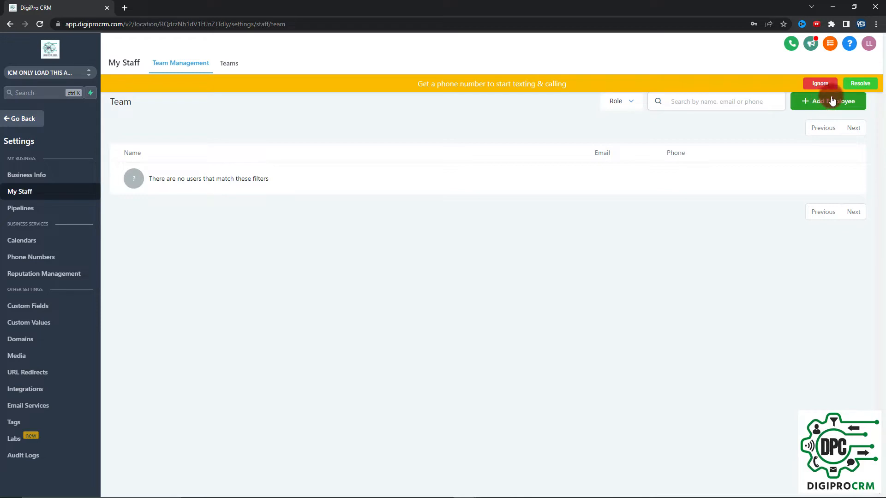
left_click(828, 87)
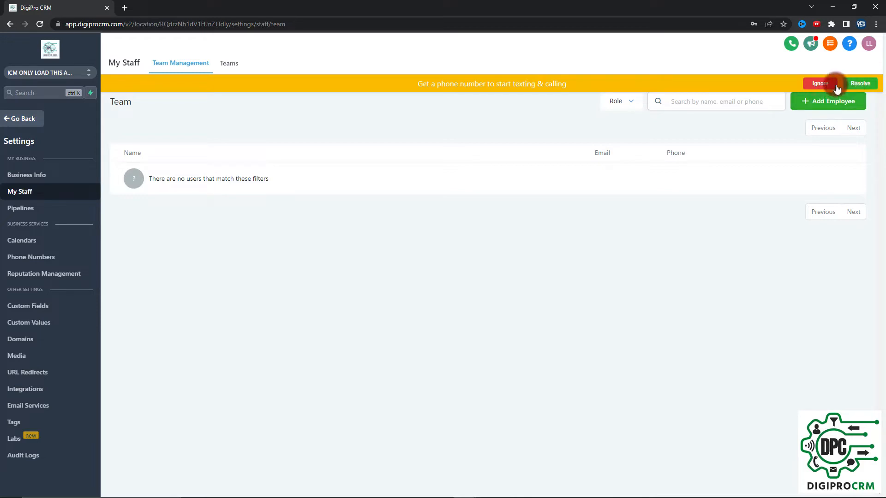
left_click(815, 102)
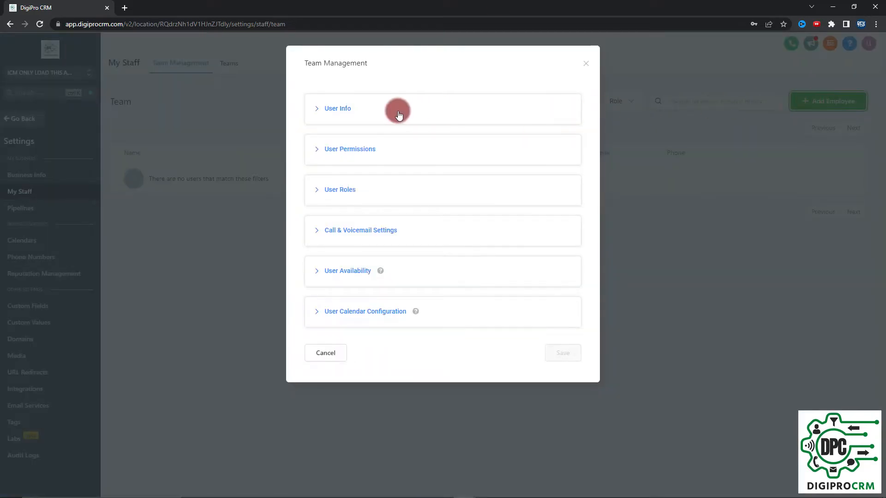
Step: Under User Info, enter the employee's first name, last name and e-mail address
left_click(348, 109)
left_click(374, 254)
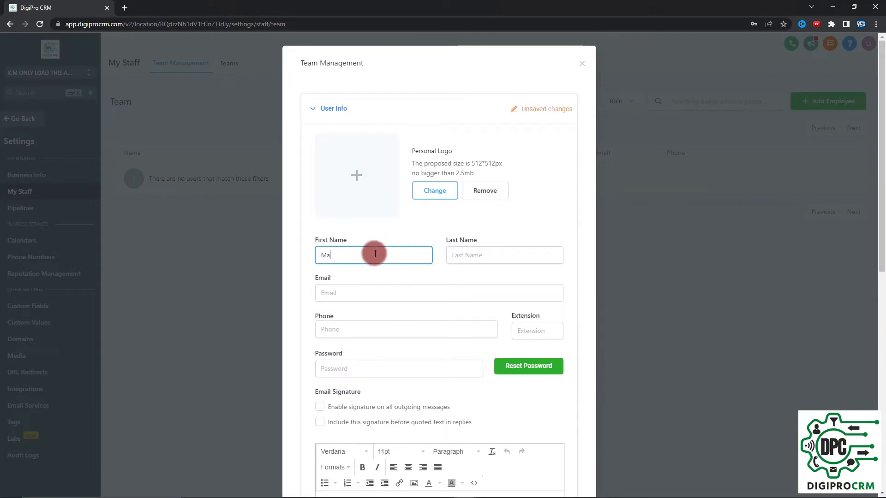
key("Tab")
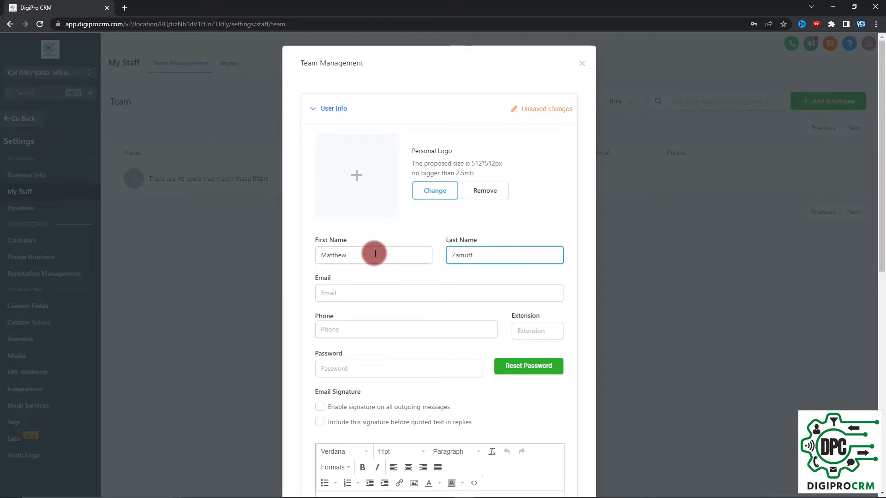
left_click(376, 291)
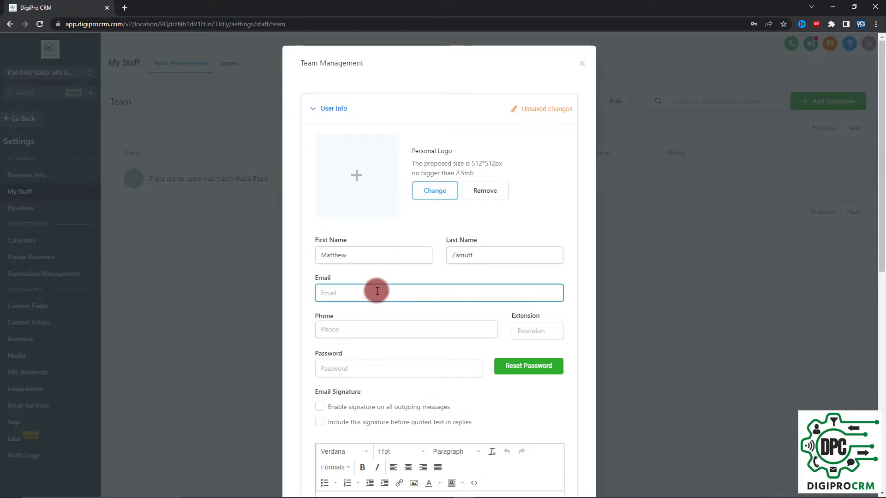
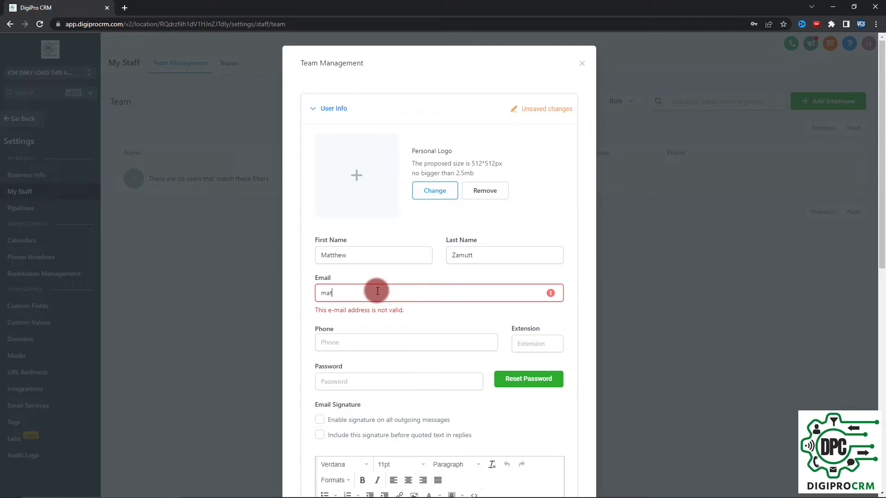
left_click(378, 321)
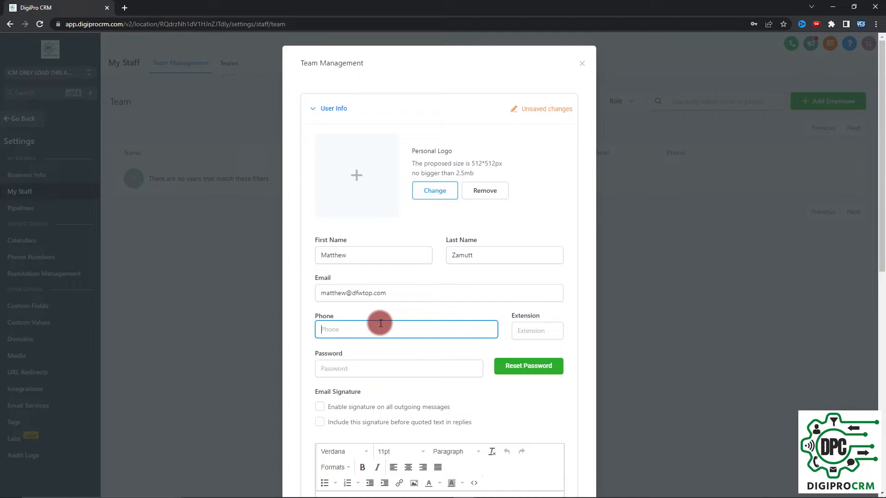
Step: Enter the employee's phone number and an account password, closing the browser's suggestions
left_click(382, 323)
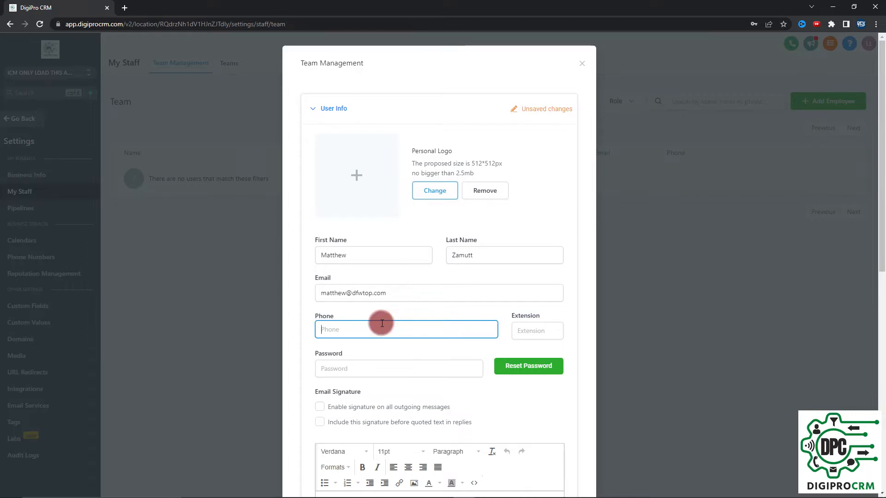
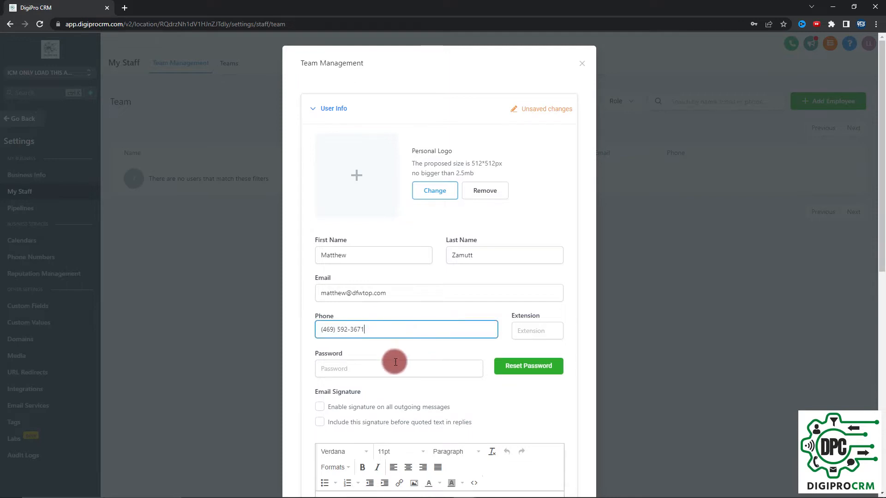
left_click(395, 362)
left_click(406, 346)
left_click(405, 369)
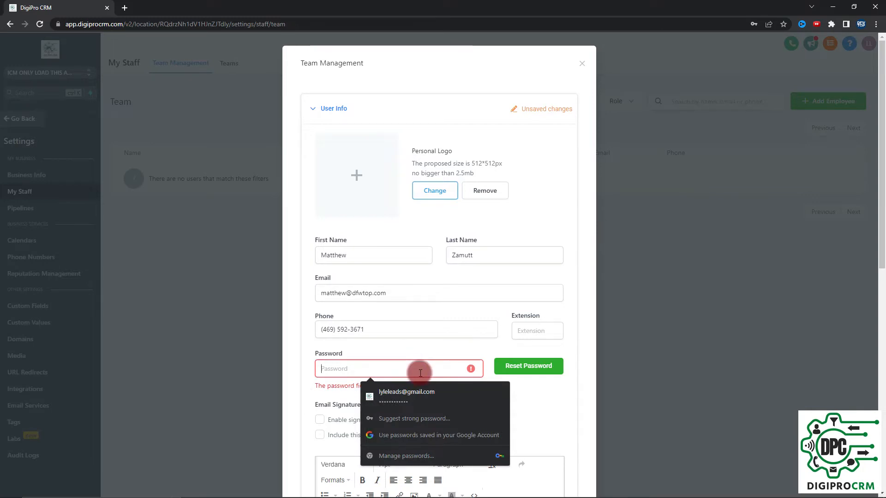
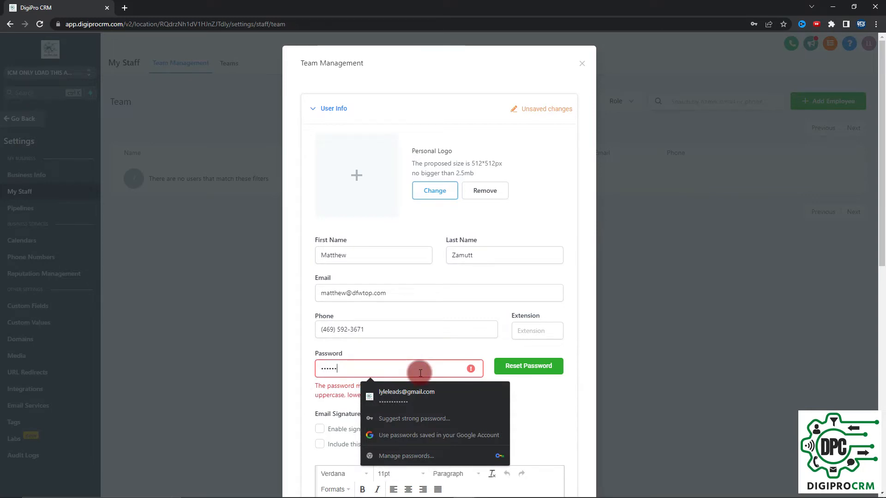
left_click(290, 311)
Step: Under User Roles, choose Admin from the User Role dropdown
scroll(417, 333, "down", 3)
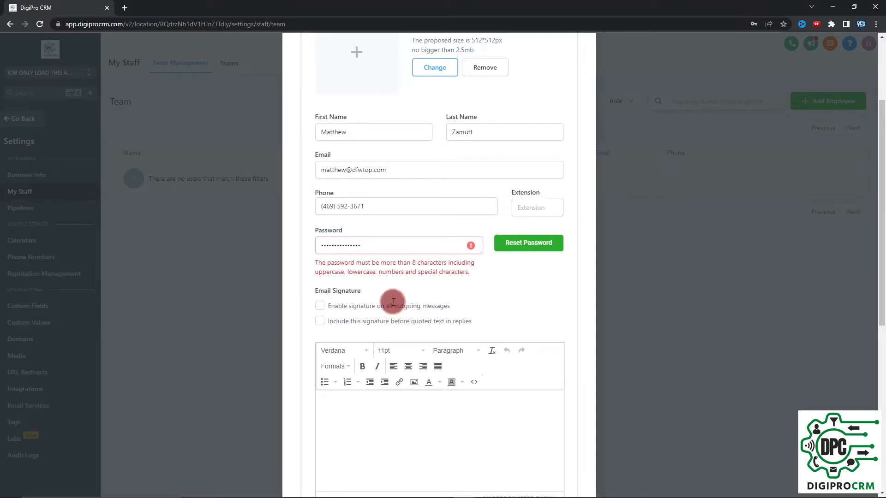
scroll(391, 436, "down", 4)
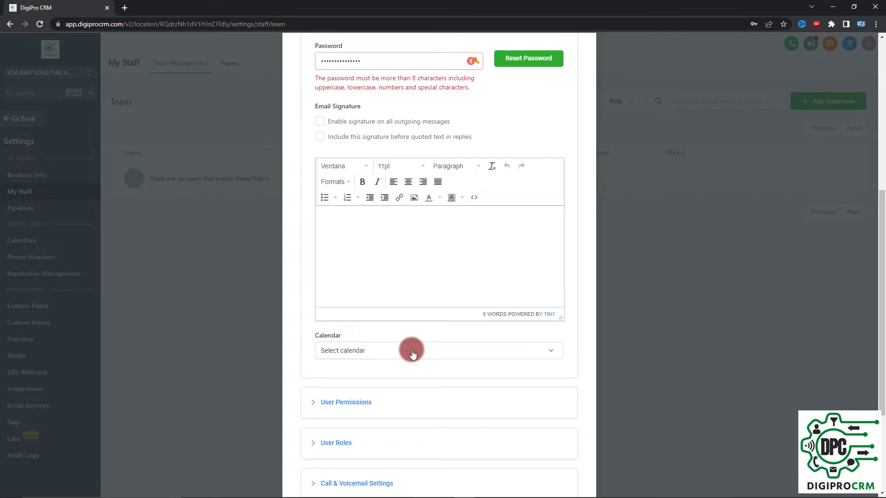
scroll(412, 353, "down", 1)
scroll(413, 354, "down", 2)
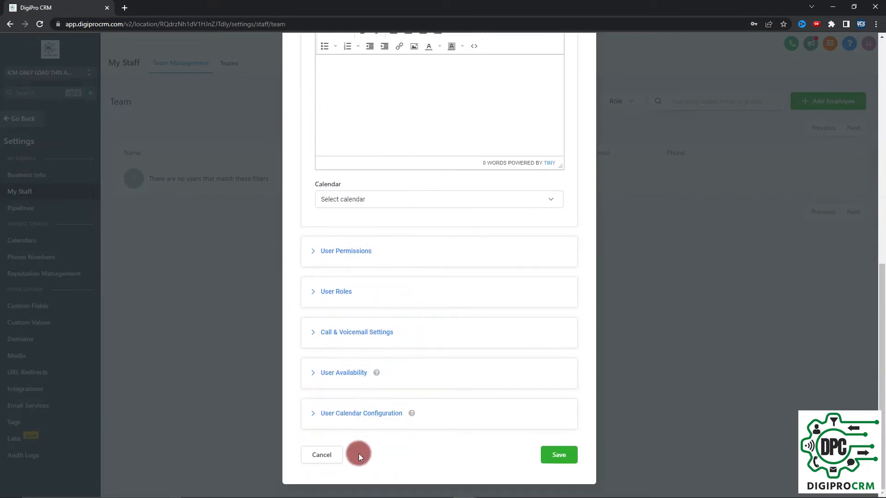
left_click(319, 293)
left_click(761, 180)
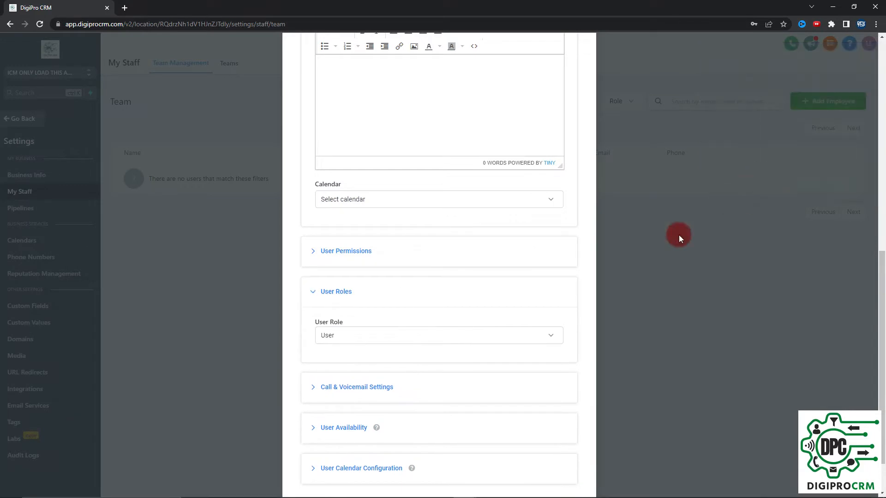
left_click(571, 333)
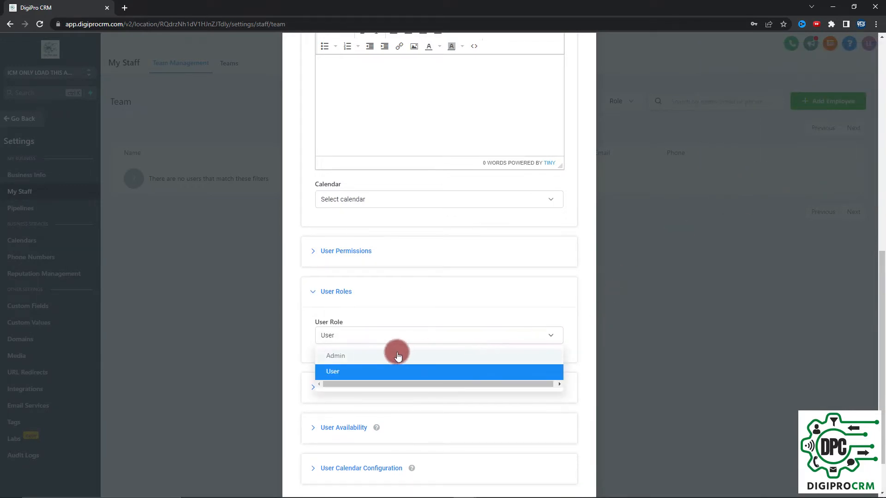
left_click(347, 360)
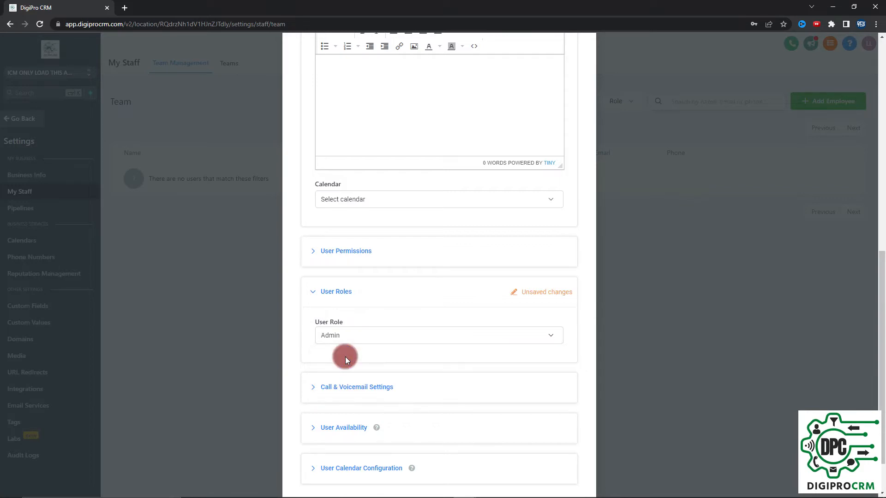
left_click(312, 252)
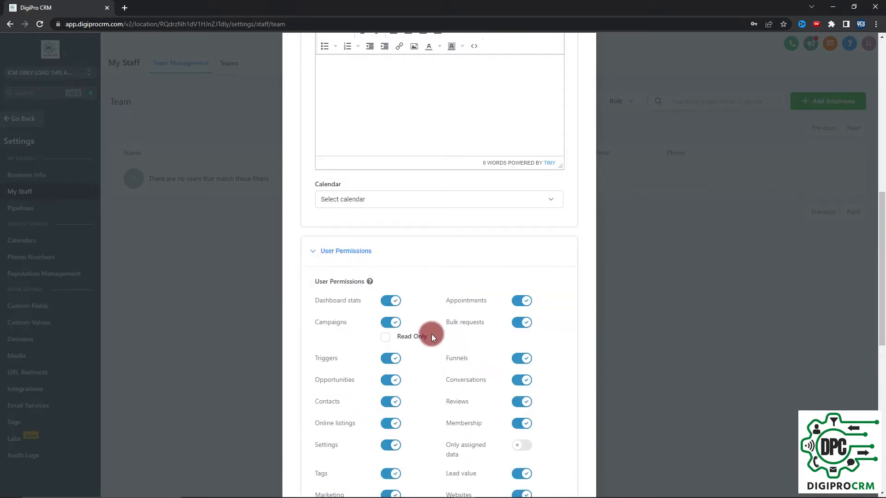
scroll(461, 257, "down", 5)
scroll(387, 258, "down", 5)
scroll(389, 260, "up", 7)
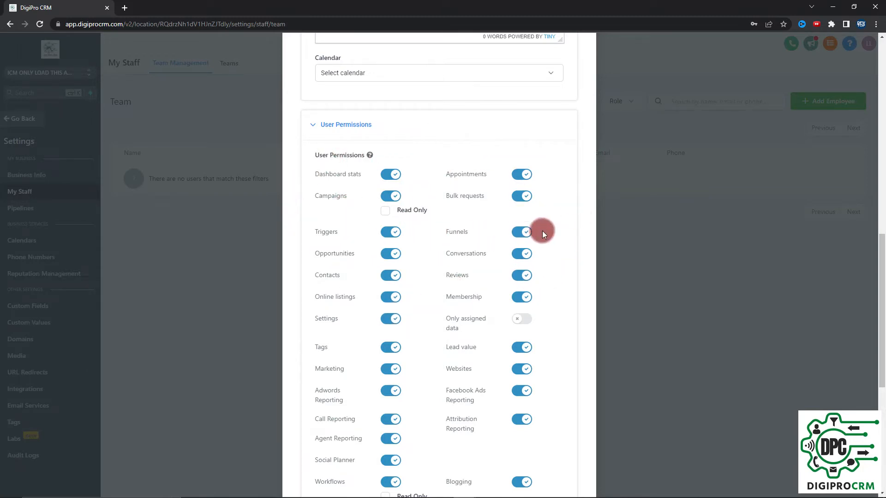
left_click(524, 233)
left_click(526, 235)
left_click(523, 279)
left_click(513, 323)
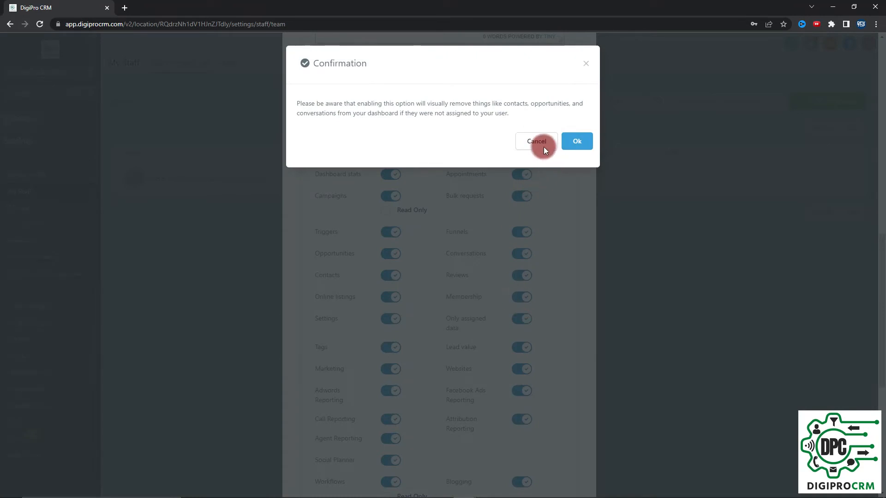
left_click(544, 147)
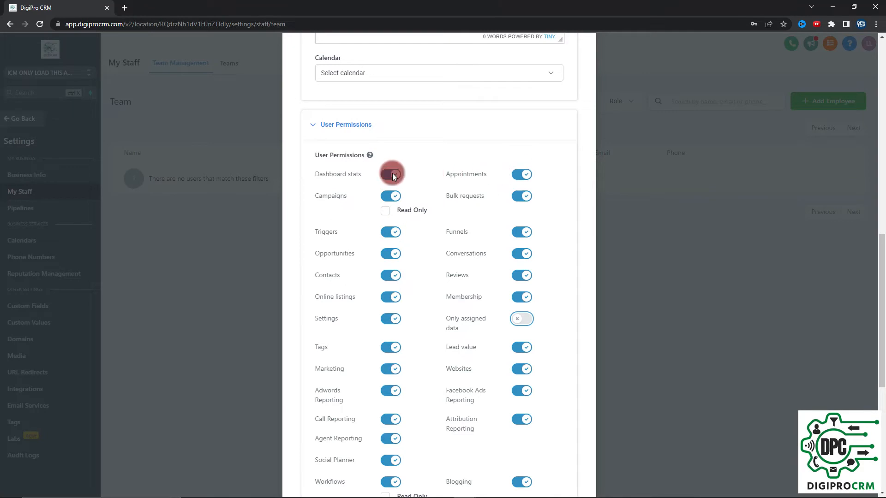
scroll(474, 184, "down", 3)
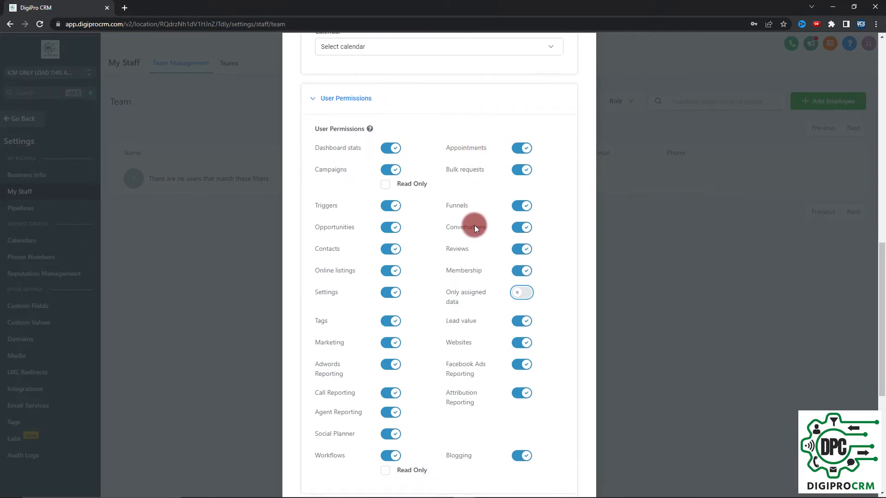
left_click_drag(483, 275, 448, 268)
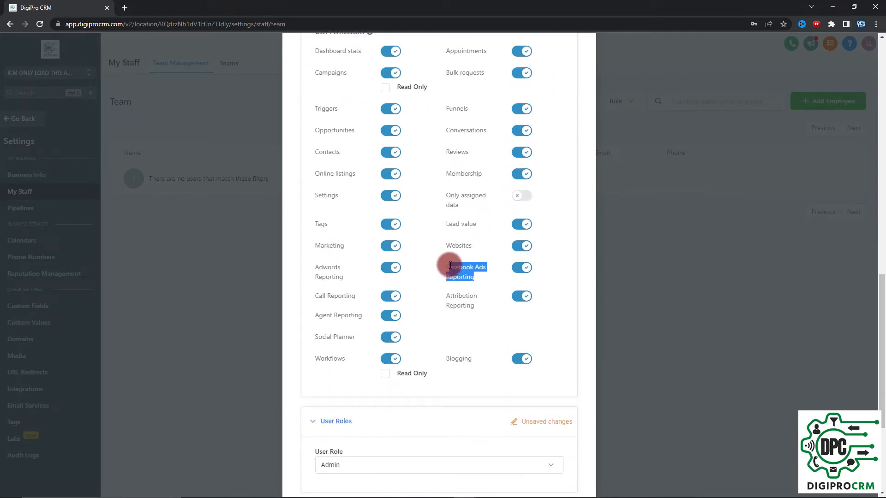
left_click_drag(362, 314, 300, 337)
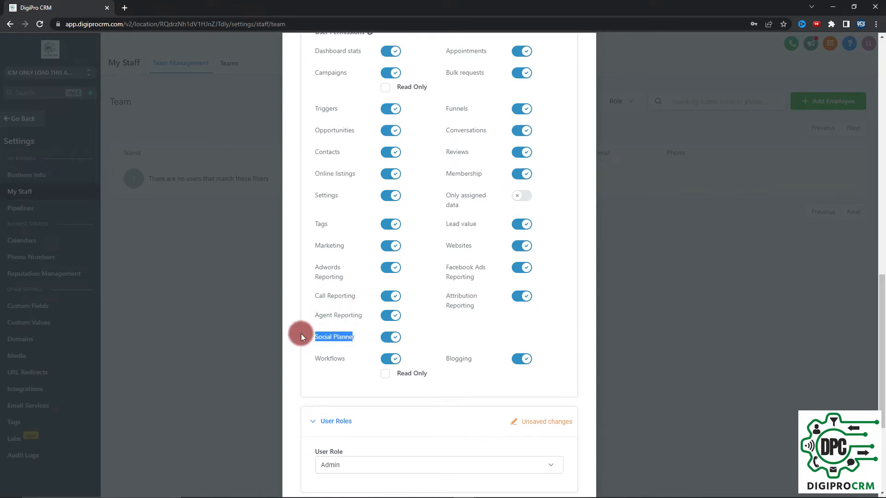
left_click_drag(349, 364, 329, 359)
scroll(352, 276, "down", 4)
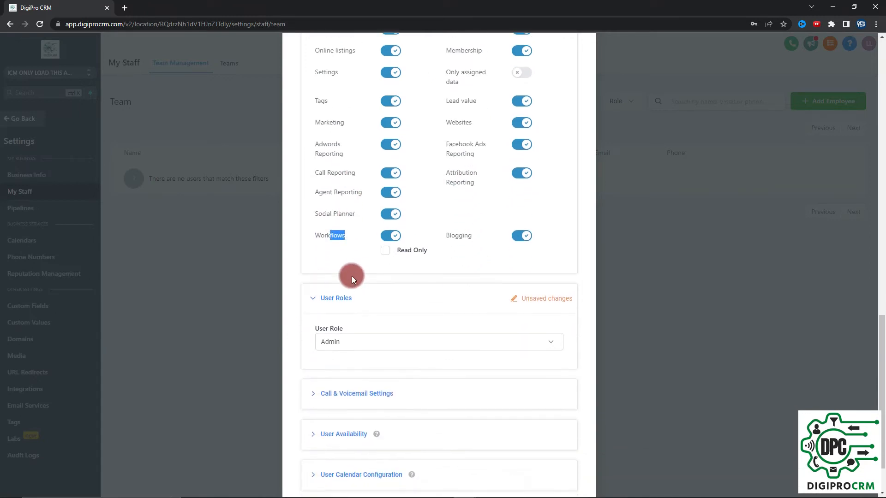
Step: Expand Call & Voicemail, User Availability and Calendar Configuration, then collapse the last two
left_click(310, 333)
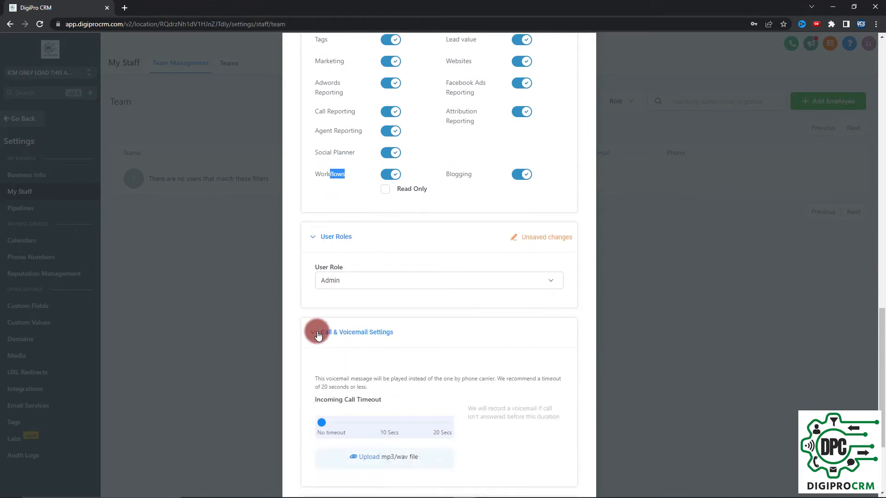
scroll(424, 337, "down", 3)
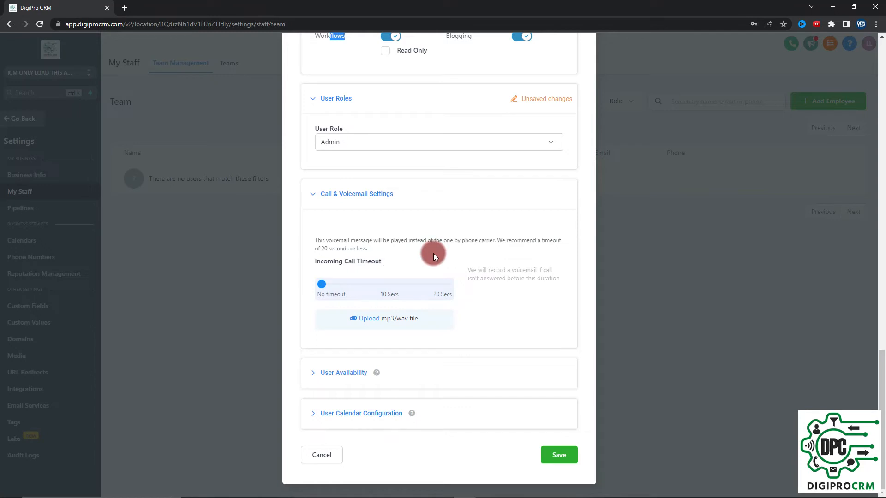
left_click(312, 372)
scroll(399, 343, "down", 4)
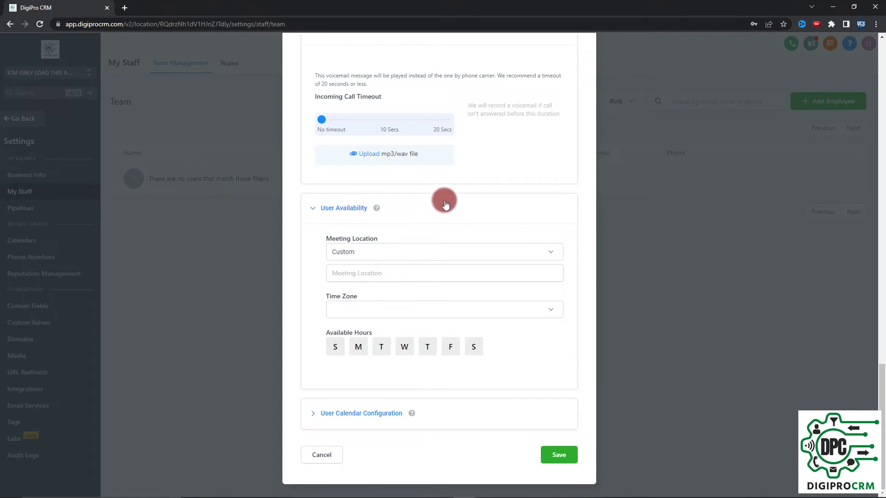
left_click(307, 413)
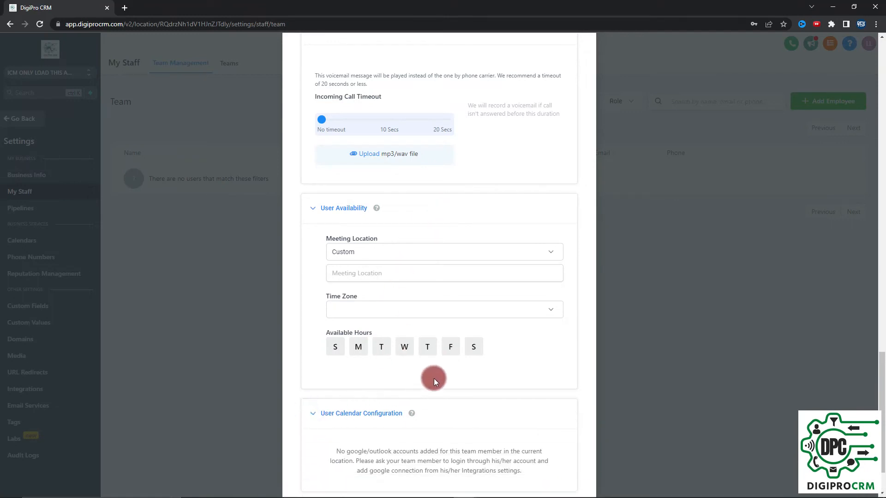
scroll(436, 378, "down", 2)
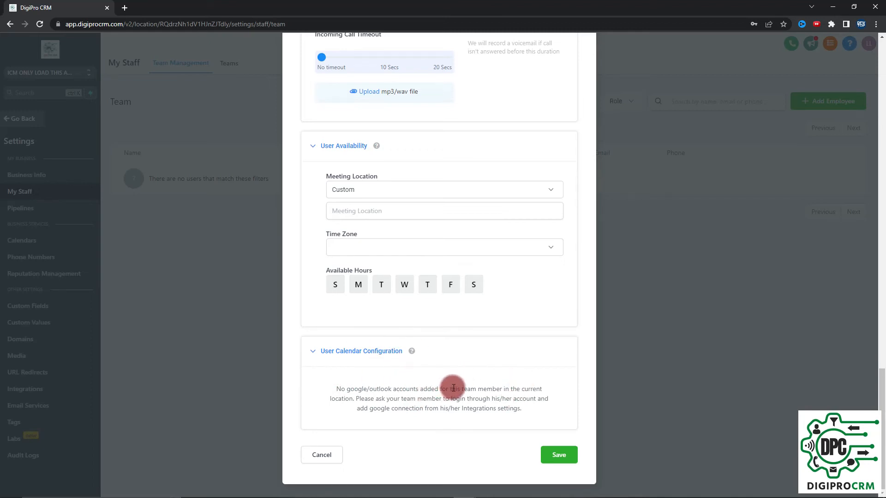
left_click(312, 355)
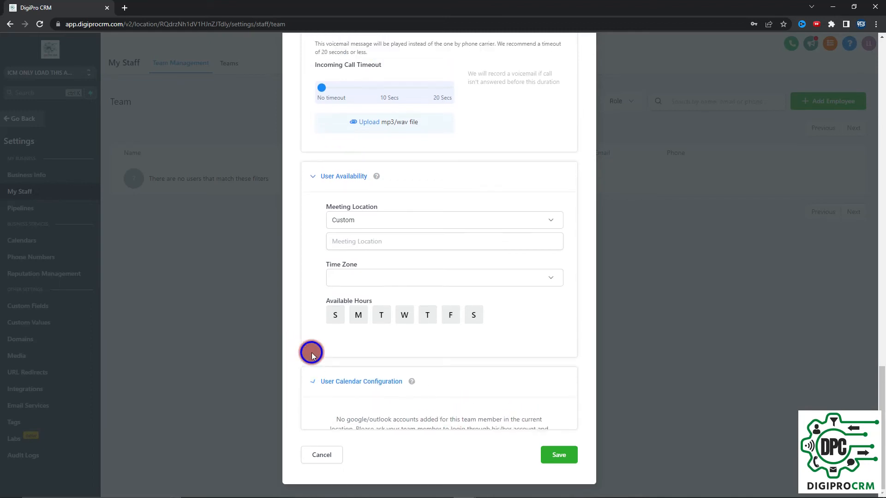
left_click(312, 207)
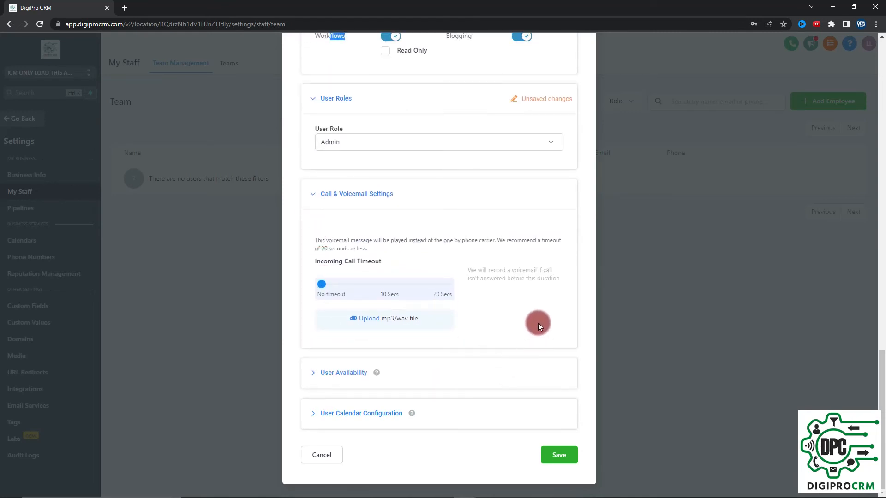
Step: Collapse Call & Voicemail and User Roles, then try saving the employee twice
left_click(322, 198)
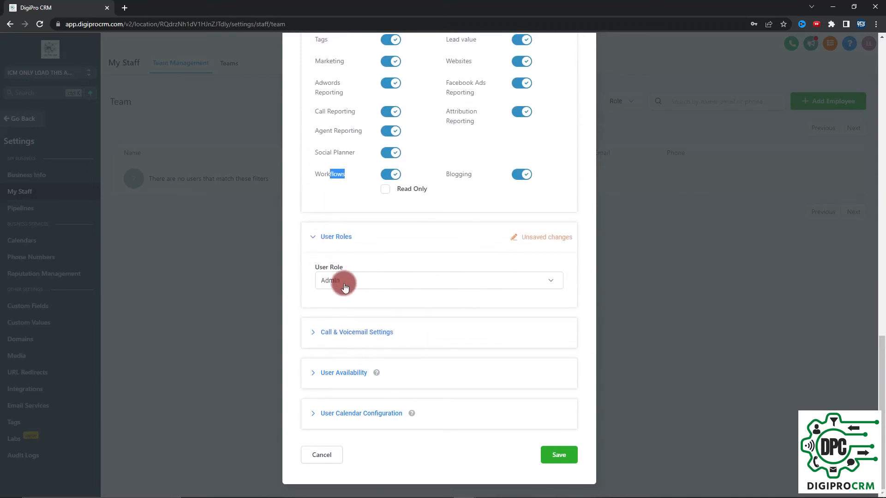
left_click(313, 236)
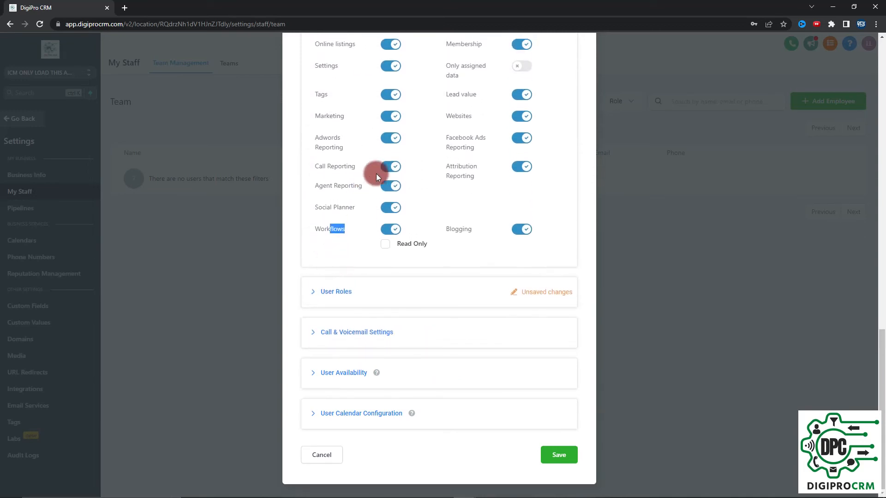
scroll(439, 199, "up", 4)
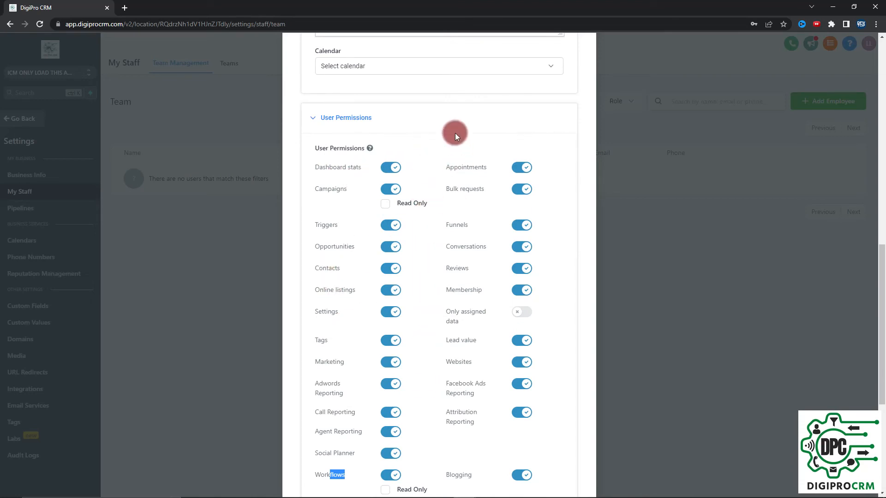
scroll(455, 133, "down", 5)
left_click(564, 453)
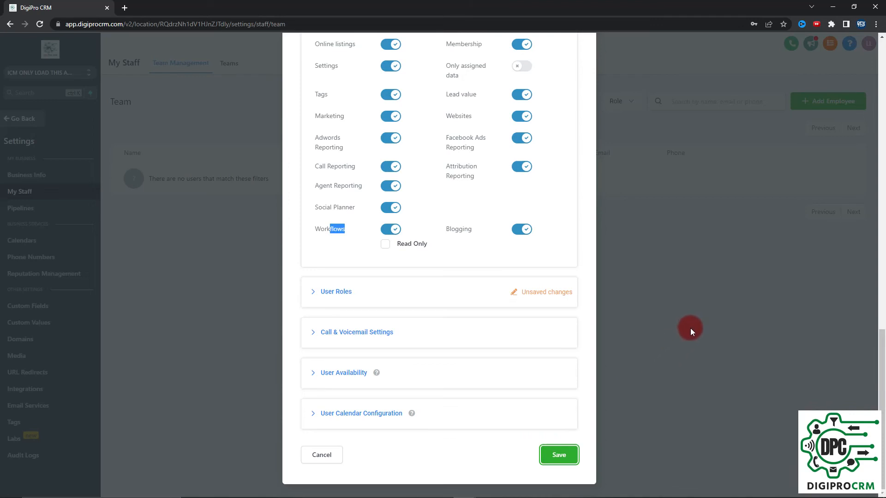
left_click(562, 454)
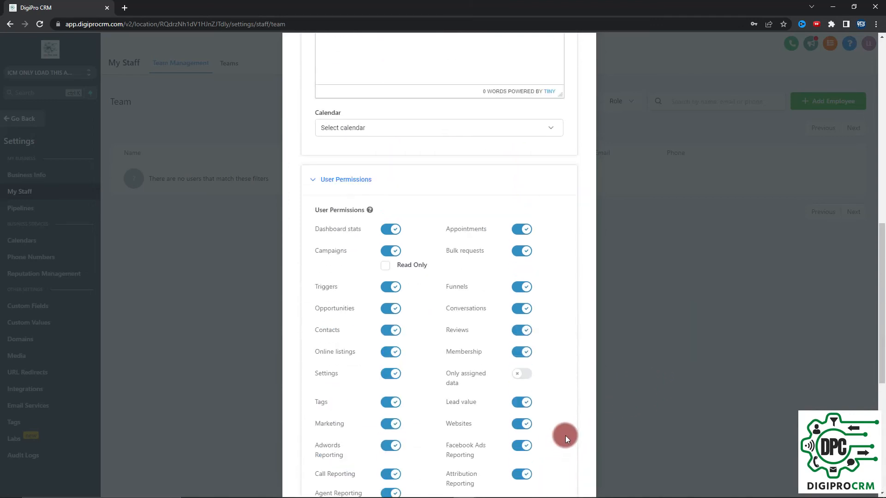
Step: Add four more characters to the employee's password so the complexity error clears
scroll(562, 397, "up", 2)
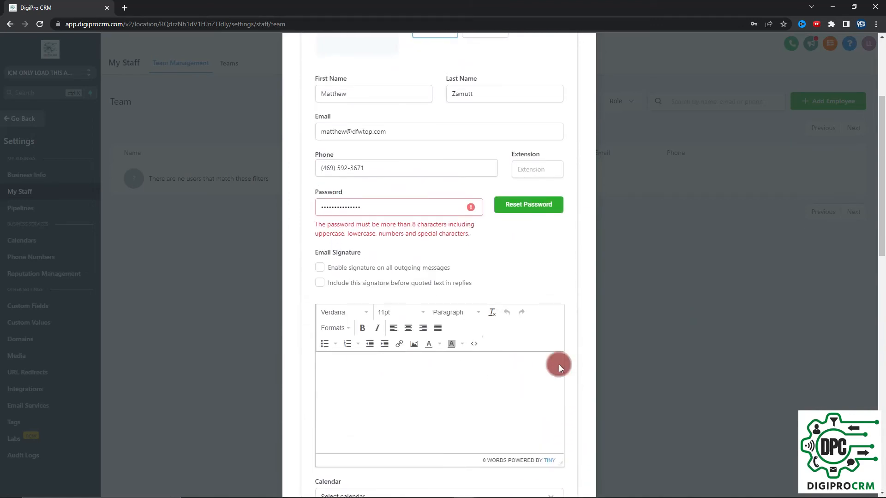
left_click(377, 209)
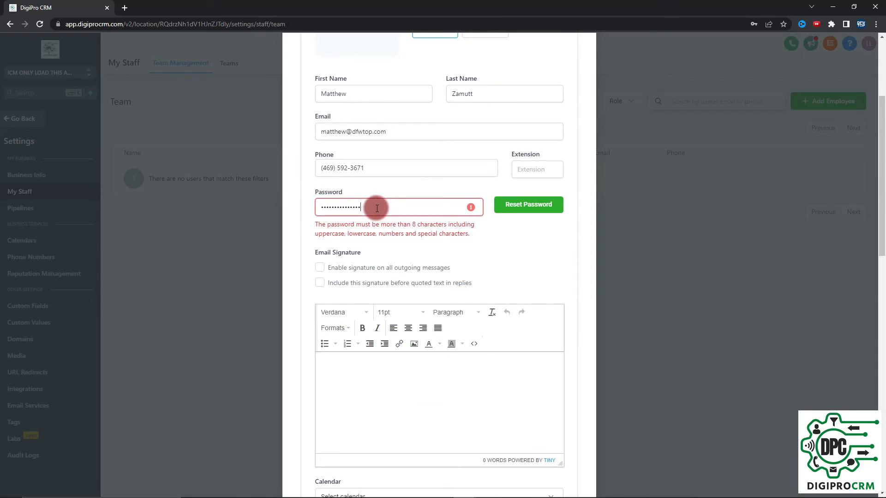
type("••••")
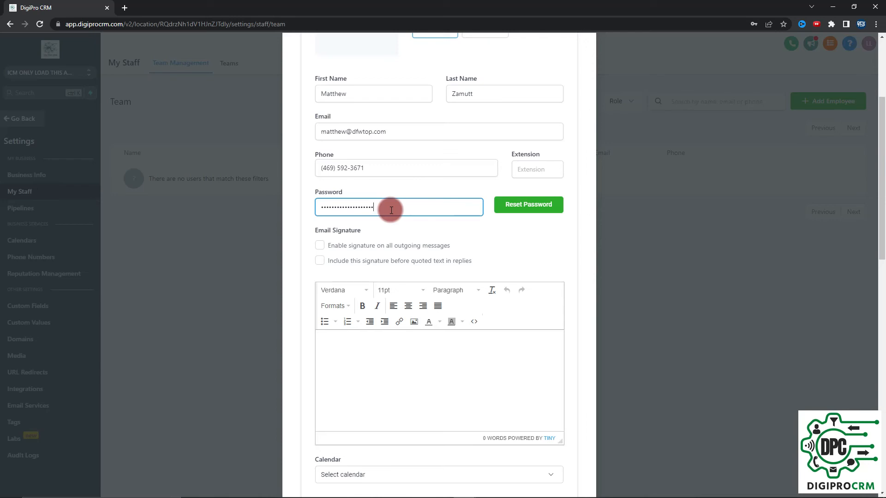
scroll(392, 211, "down", 15)
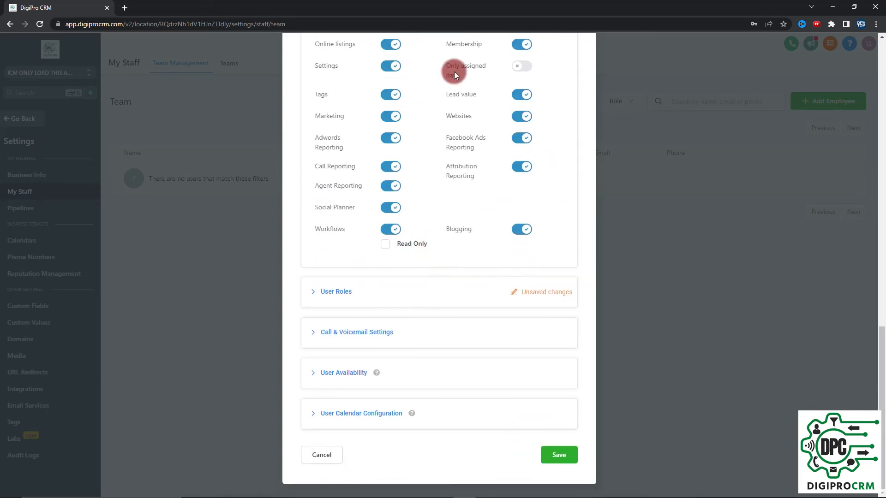
Step: Save the employee, declining the browser's password-save prompt, and resubmit
left_click(558, 454)
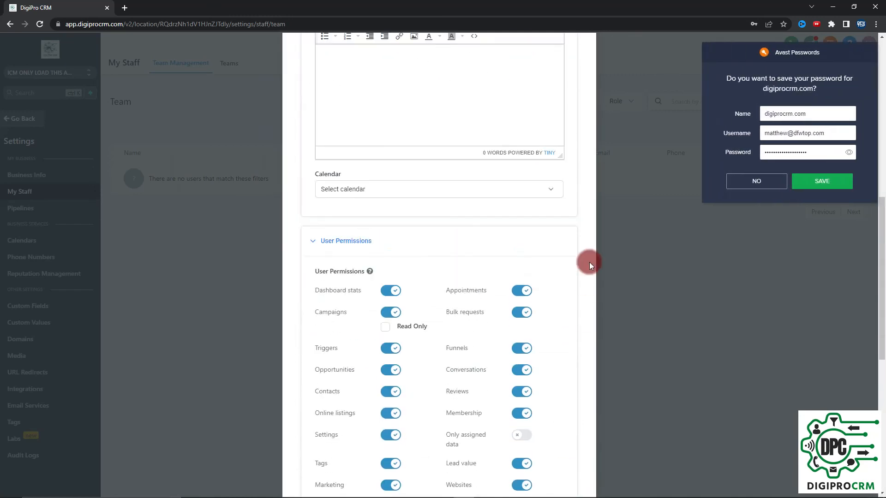
left_click(768, 184)
scroll(560, 323, "down", 7)
scroll(571, 398, "down", 2)
left_click(558, 456)
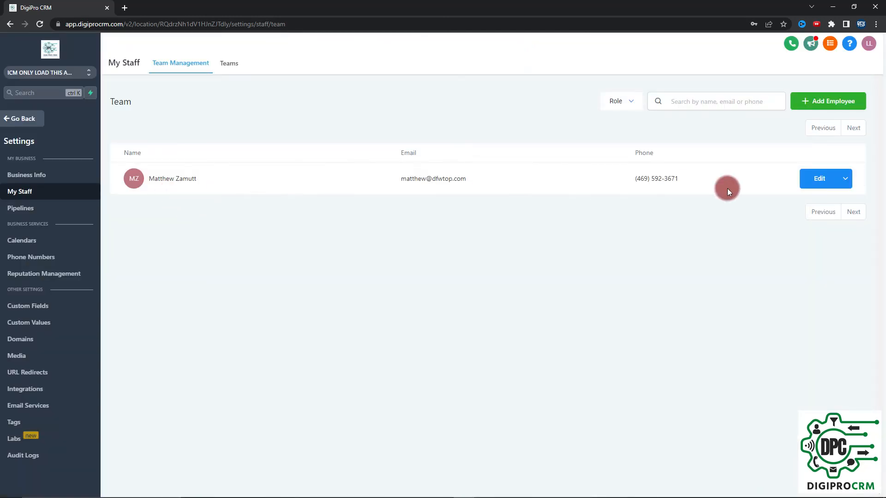
left_click(819, 181)
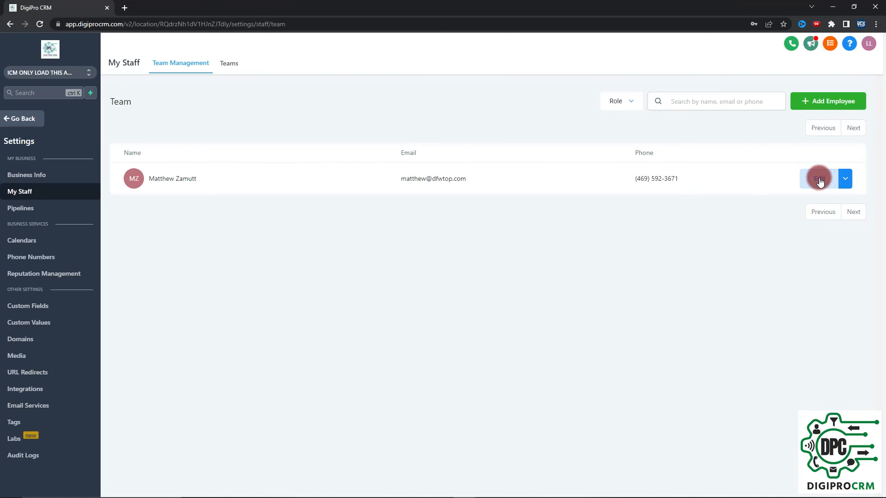
left_click_drag(123, 22, 61, 25)
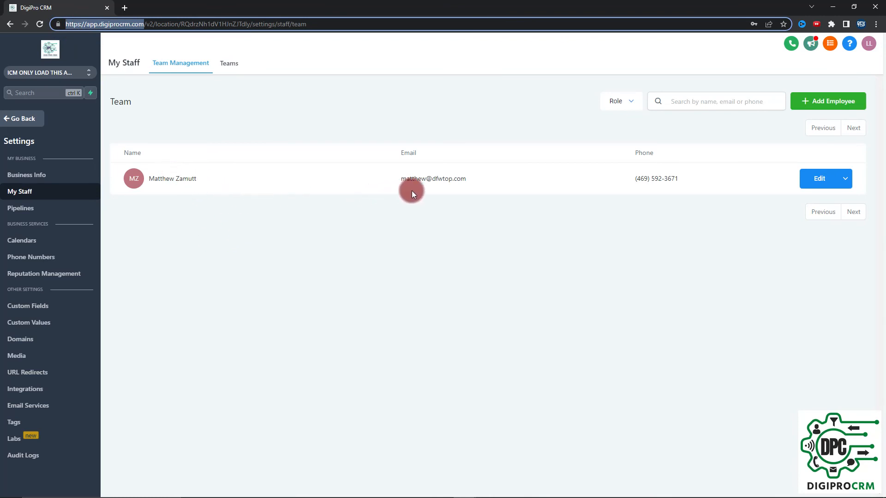
left_click_drag(494, 182, 390, 179)
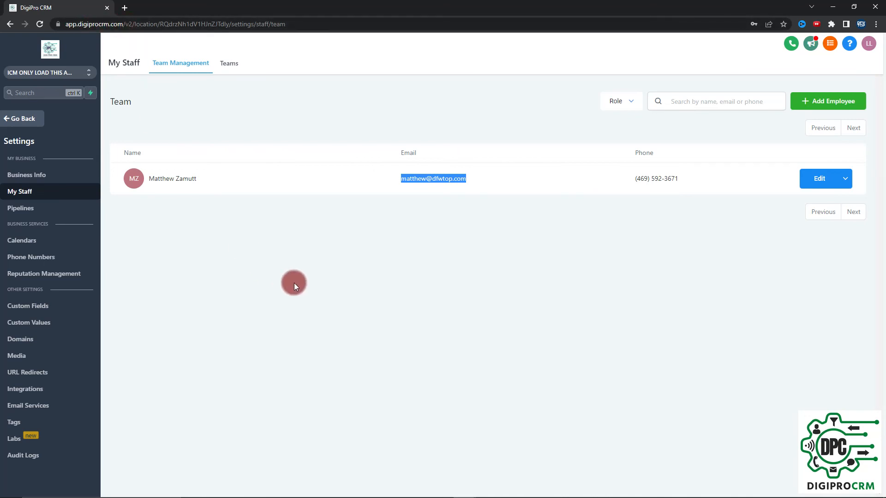
left_click(826, 184)
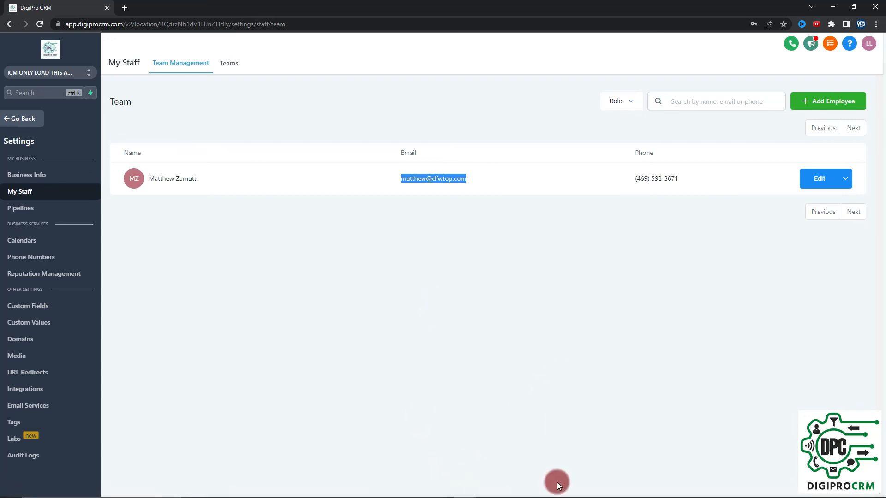
mouse_move(537, 494)
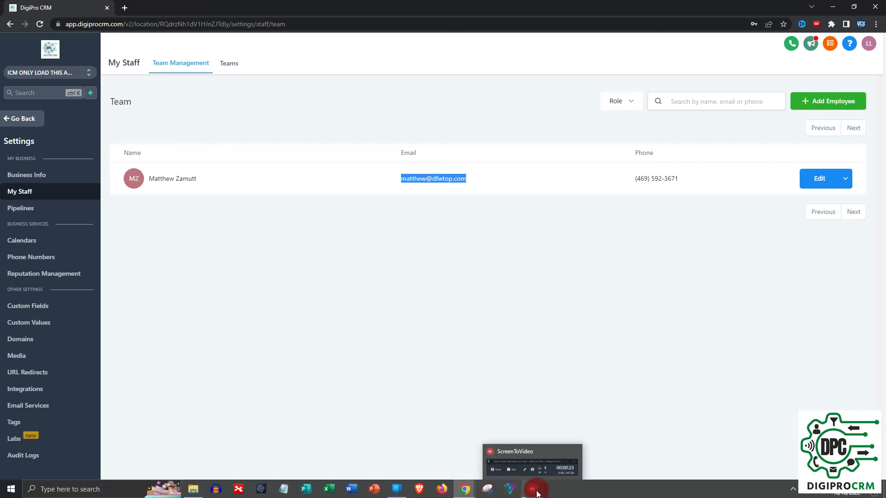
left_click(537, 493)
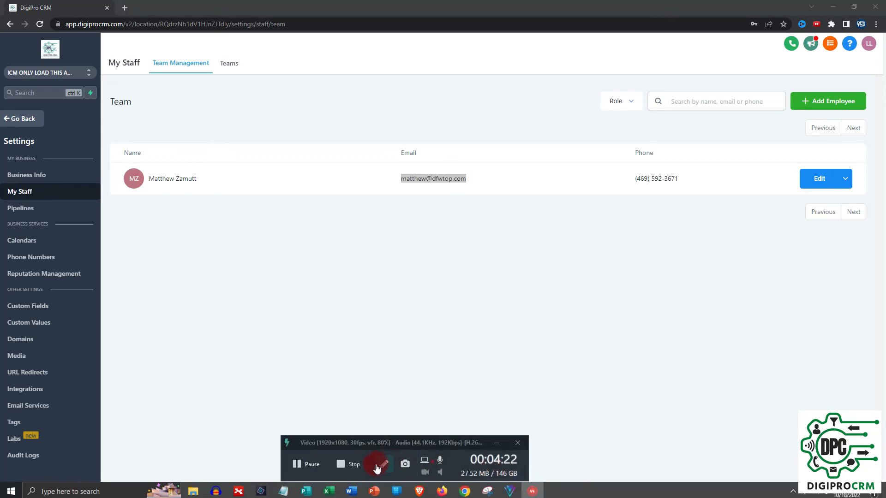